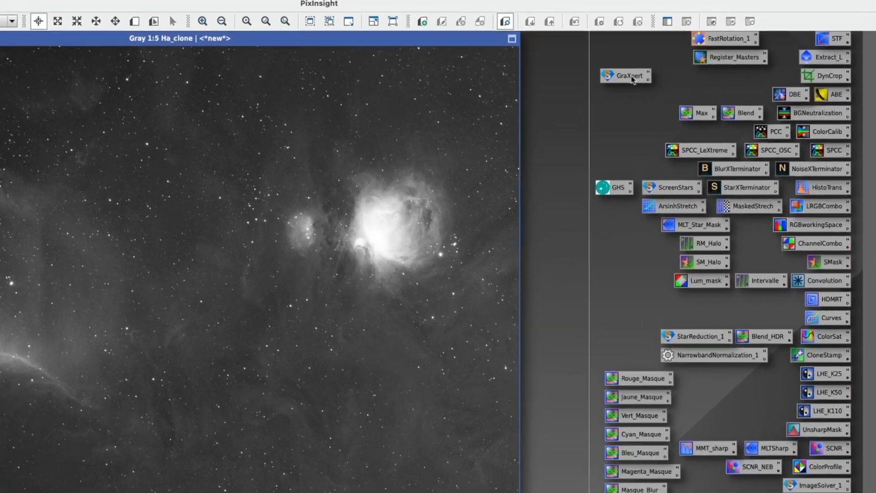
- Try to execute the saved GraXpert process icon in the global context
right_click(664, 69)
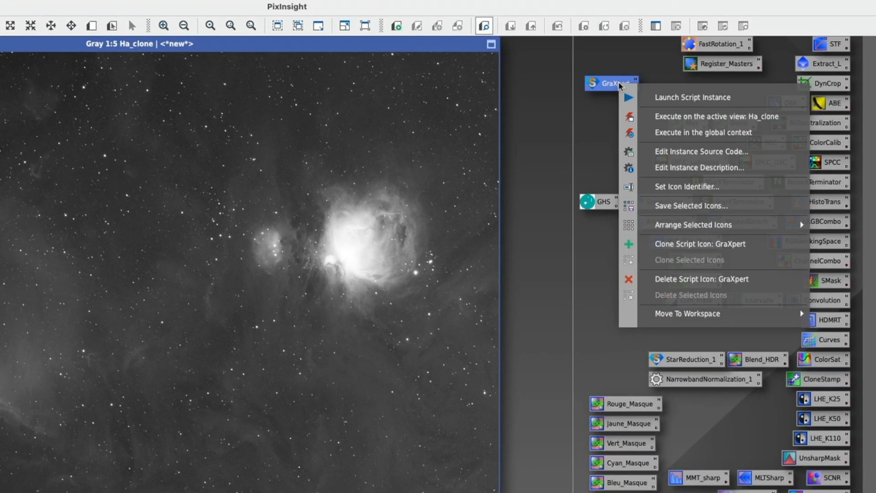
left_click(670, 132)
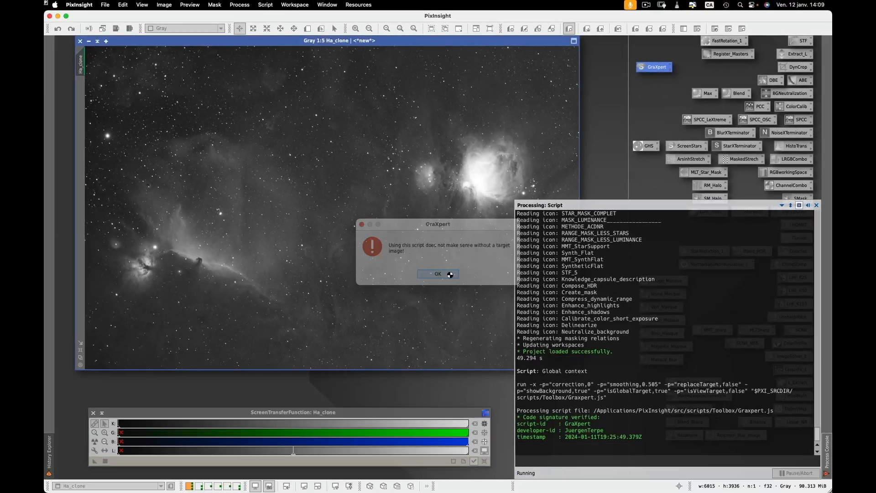
left_click(309, 395)
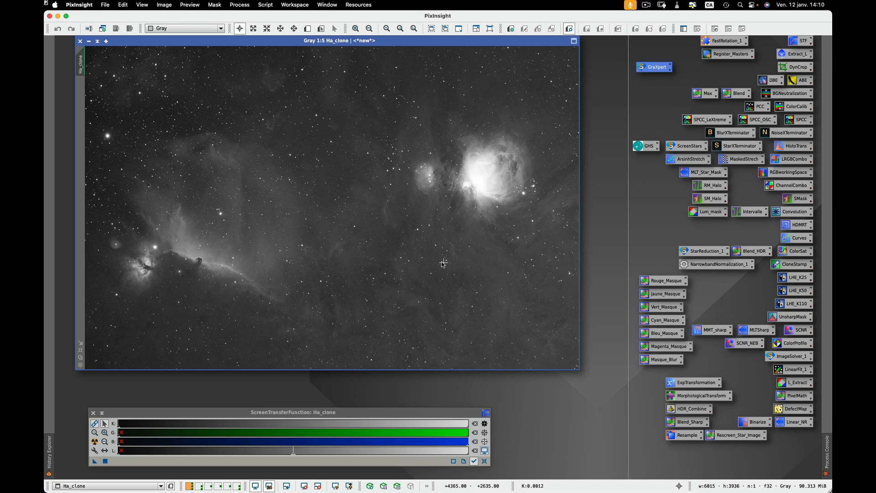
- Switch to Safari to view the GraXpert download page, and return to PixInsight
key("super+Tab")
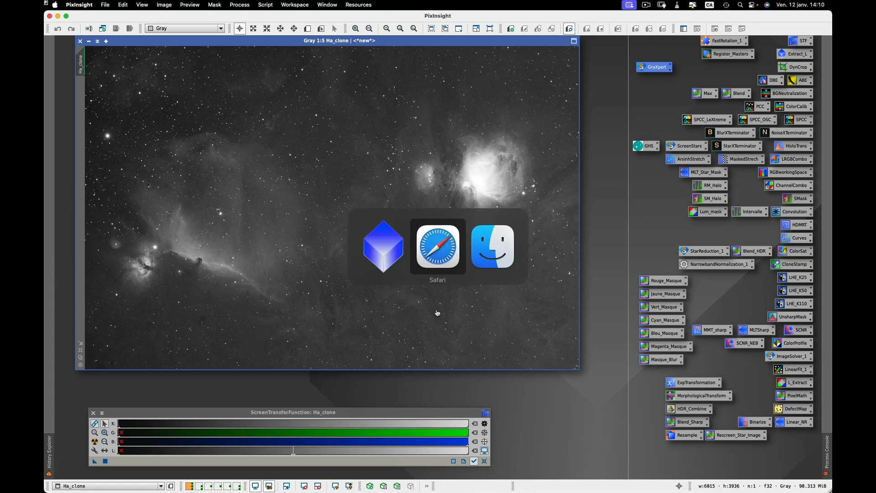
left_click(434, 262)
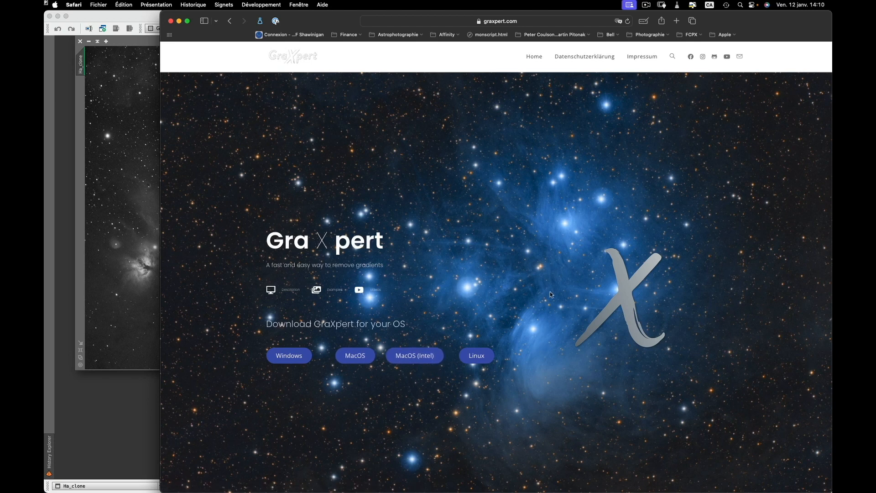
key("super+Tab")
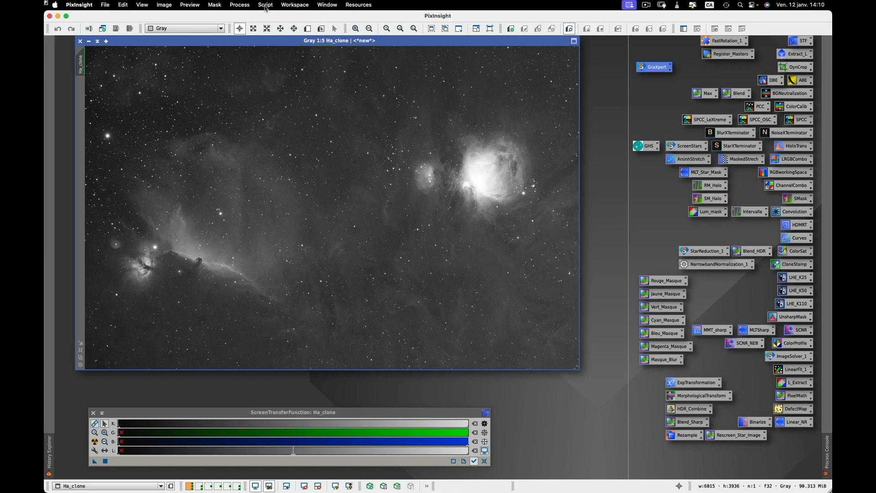
- Launch the GraXpert toolbox script for Ha_clone and set its application path to GraXpert.app in the Applications folder
left_click(269, 6)
mouse_move(275, 128)
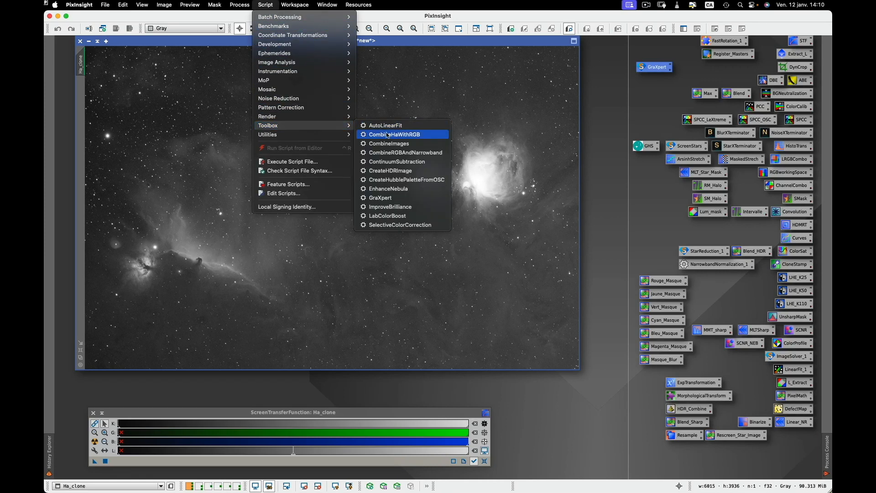
left_click(390, 199)
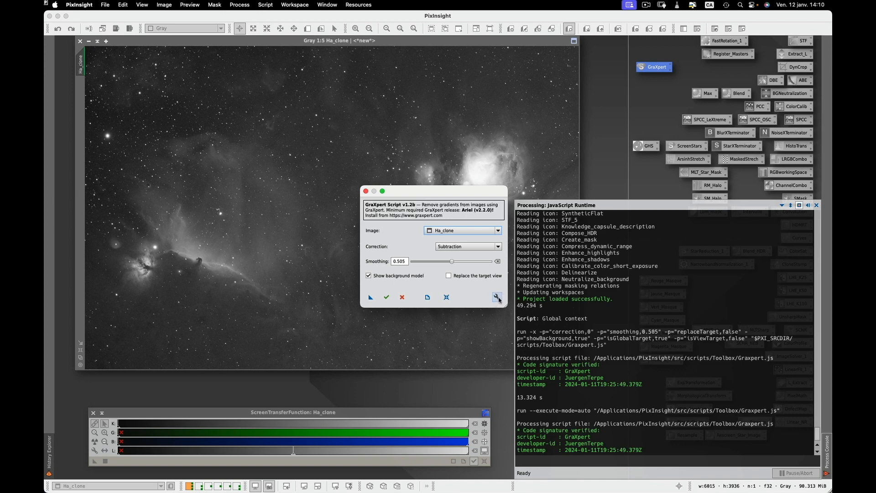
left_click(498, 298)
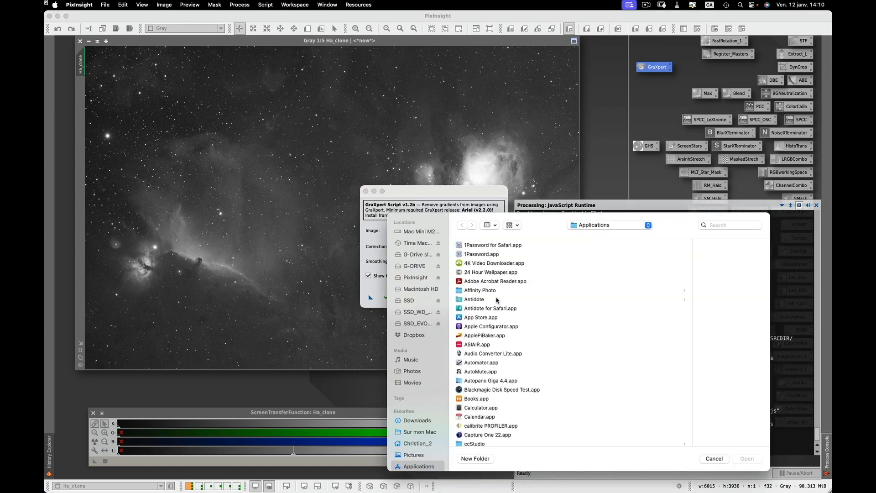
scroll(558, 339, "down", 5)
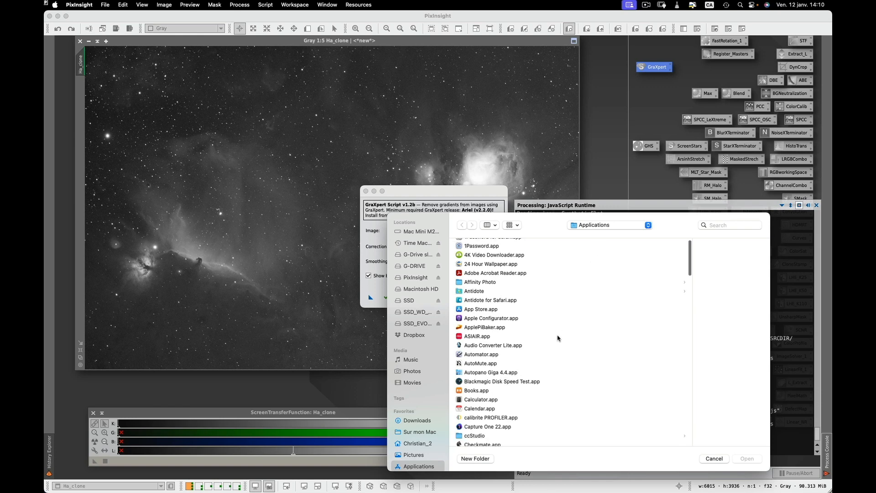
scroll(558, 339, "down", 8)
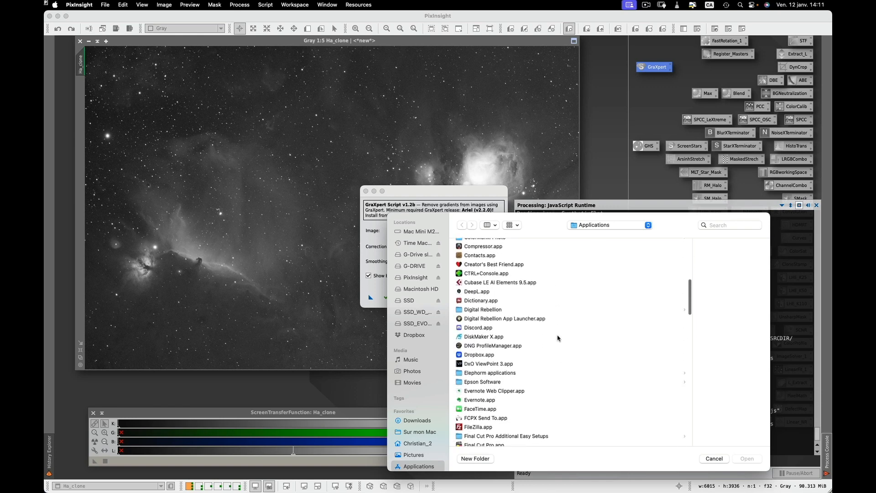
scroll(558, 339, "down", 8)
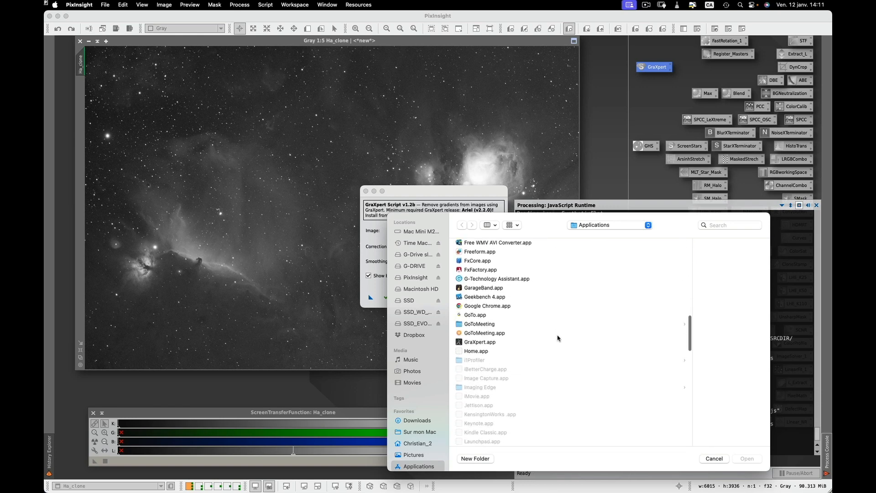
scroll(558, 338, "up", 1)
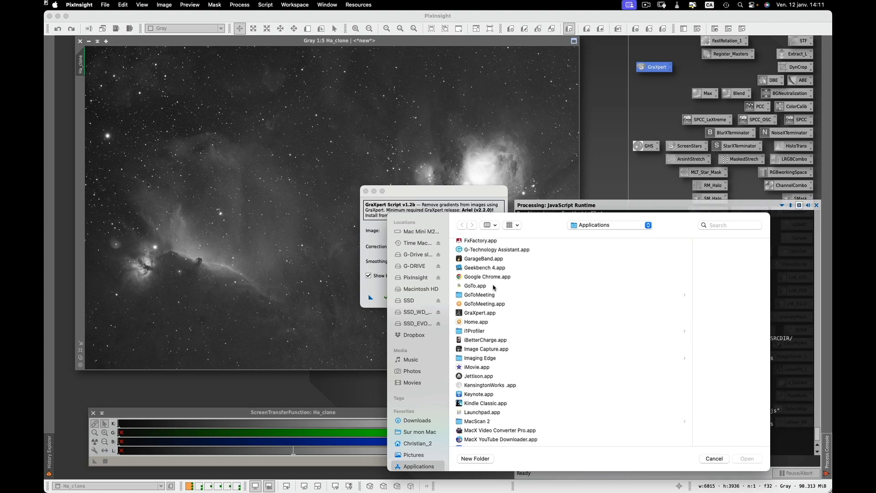
left_click(482, 314)
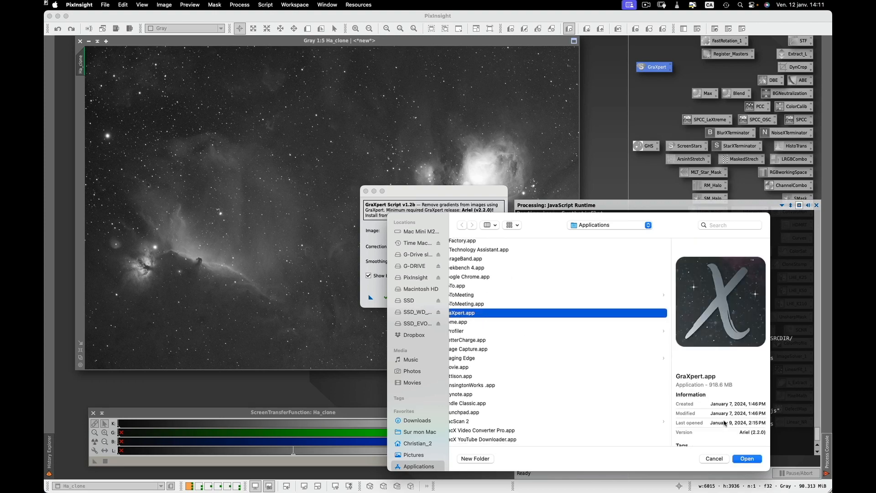
left_click(747, 459)
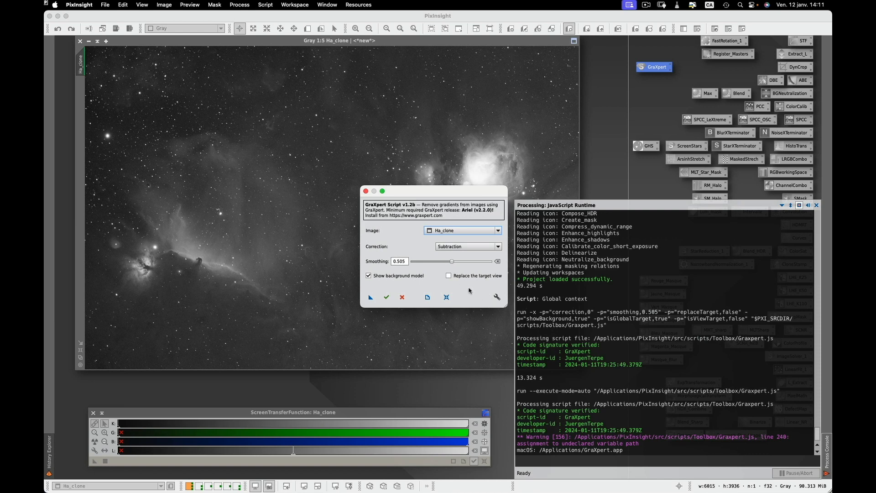
- Set the smoothing to 0.495 and run GraXpert on Ha_clone with Subtraction correction and the background model enabled
mouse_move(452, 265)
left_mouse_down()
mouse_move(410, 267)
mouse_move(451, 262)
left_mouse_up()
left_click(411, 261)
left_click(387, 298)
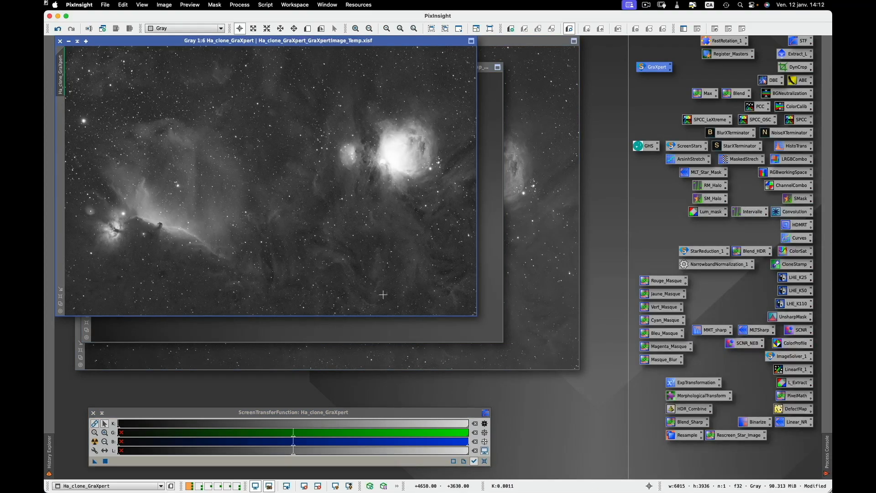
- Move the Ha_clone_GraXpert image aside to inspect the extracted background model, and close the model
left_click_drag(445, 42, 578, 138)
left_click(400, 117)
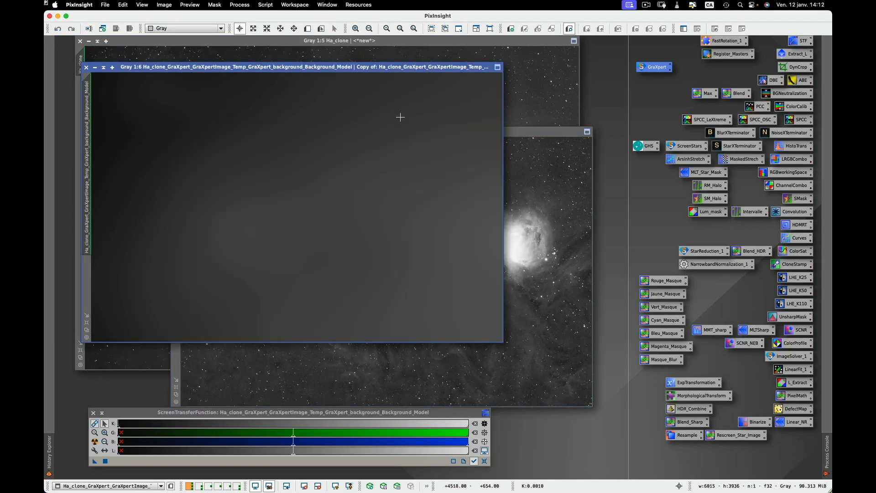
left_click(223, 416)
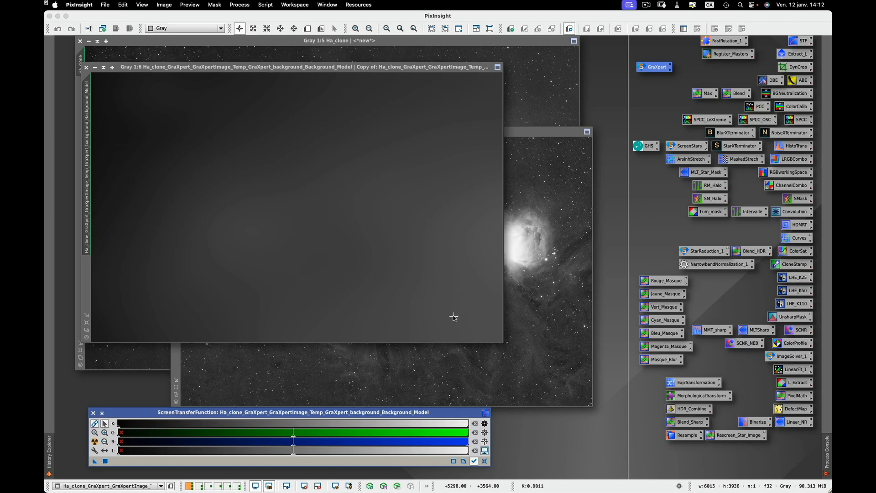
left_click(87, 67)
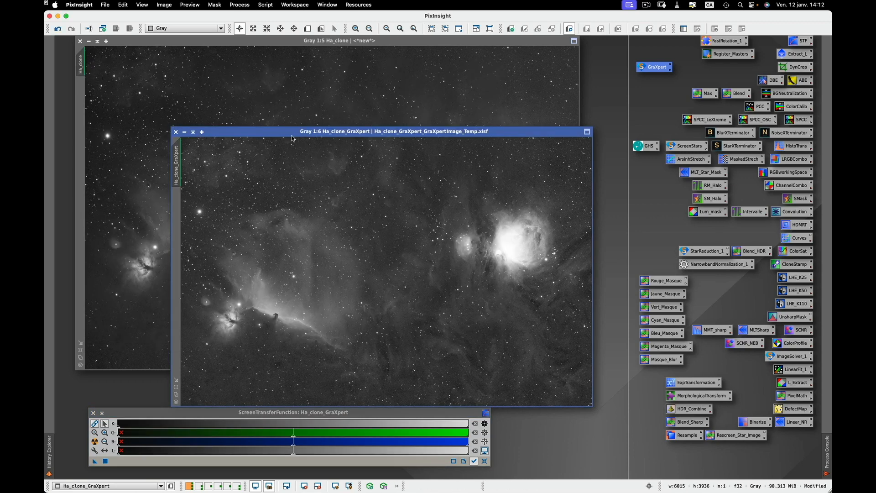
- Place the corrected image over the original Ha_clone and strengthen its ScreenTransferFunction stretch by raising the gray-channel shadows
left_click_drag(292, 137, 278, 100)
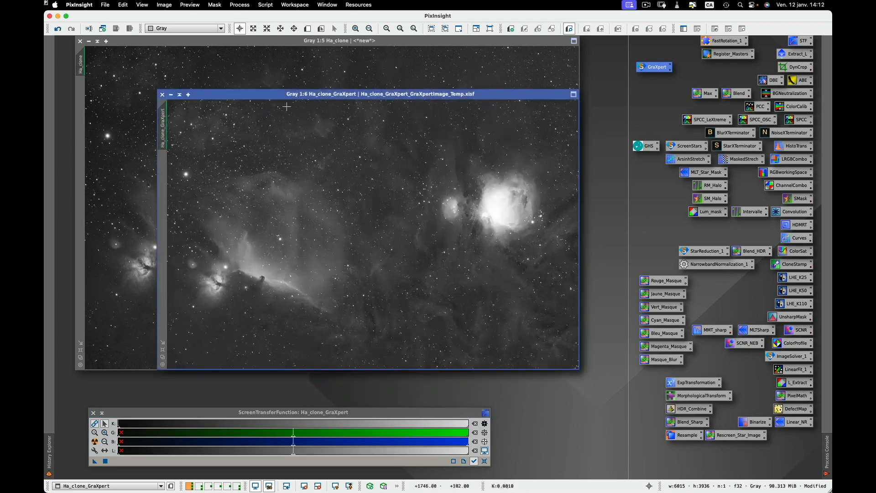
left_click(182, 414)
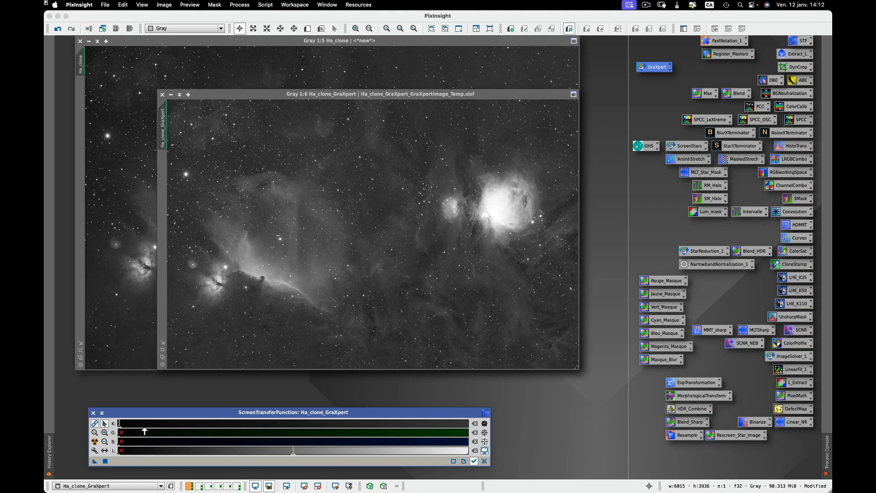
mouse_move(144, 431)
left_mouse_down()
mouse_move(140, 424)
mouse_move(234, 426)
mouse_move(206, 430)
left_mouse_up()
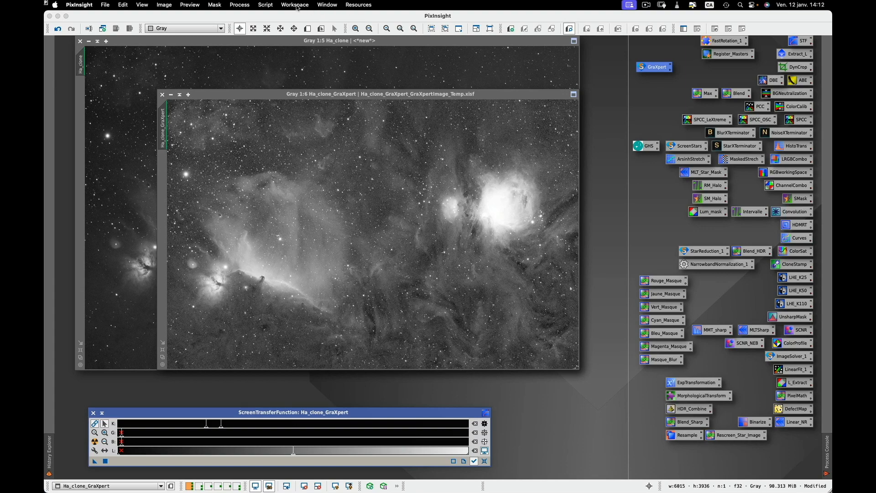
- Reopen the GraXpert script, save its current settings as a process icon on the workspace below the images, and close the script
left_click(267, 5)
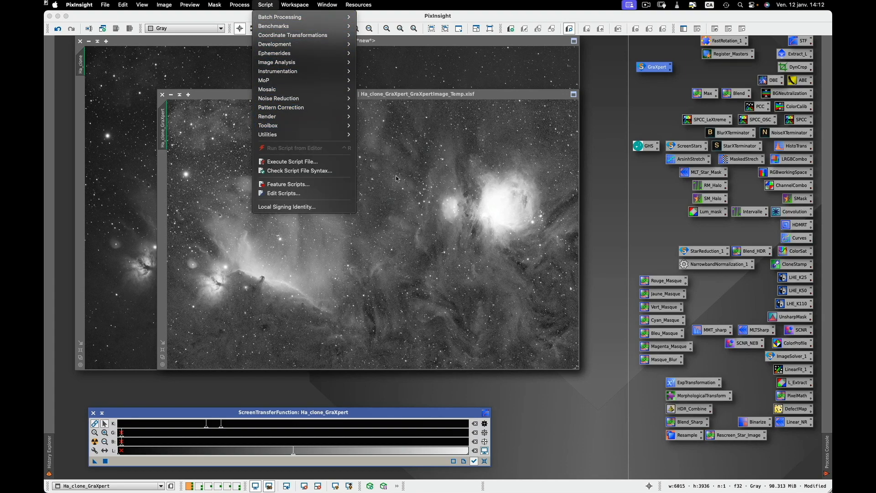
mouse_move(320, 129)
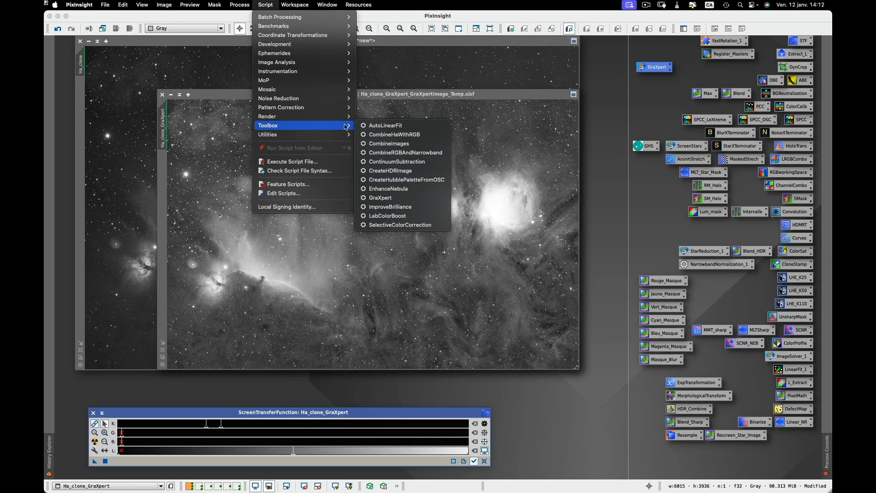
left_click(383, 198)
left_click(371, 298)
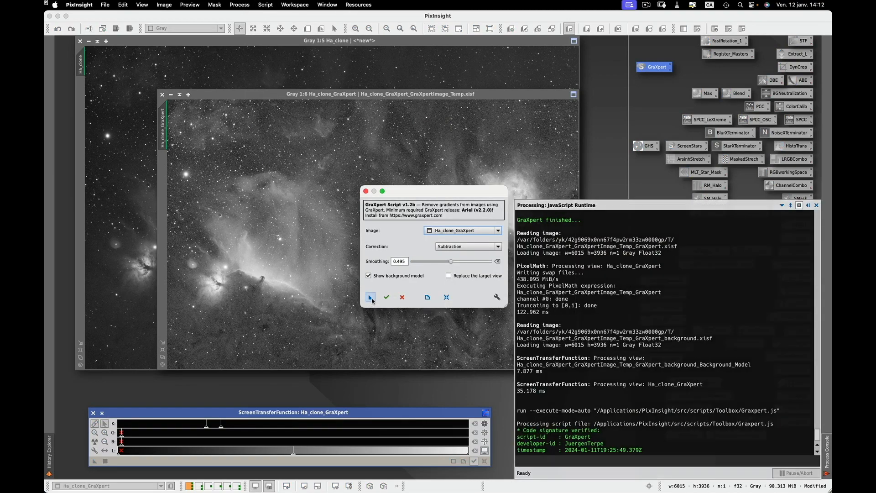
left_click_drag(371, 341, 544, 396)
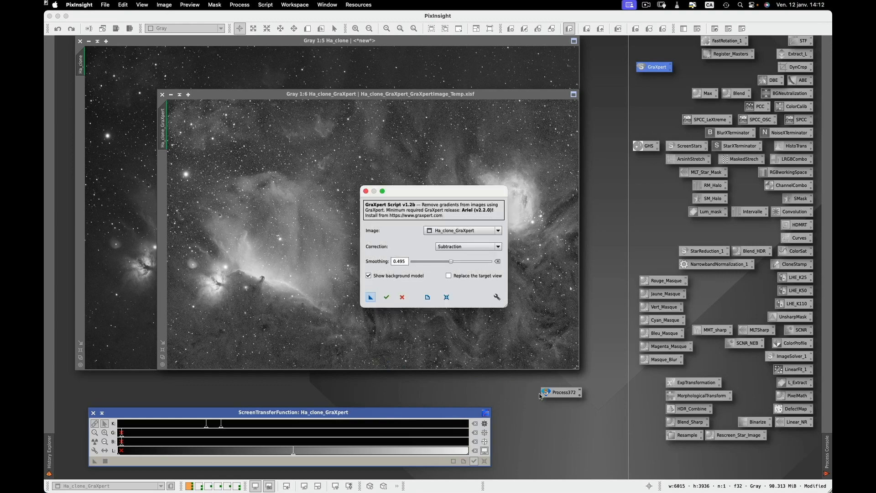
left_click(365, 192)
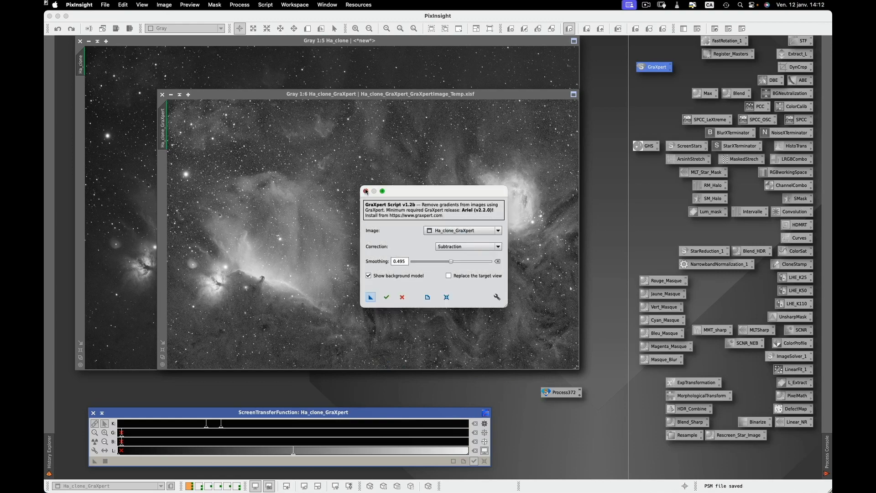
- Try to execute the newly created GraXpert process icon in the global context
right_click(565, 394)
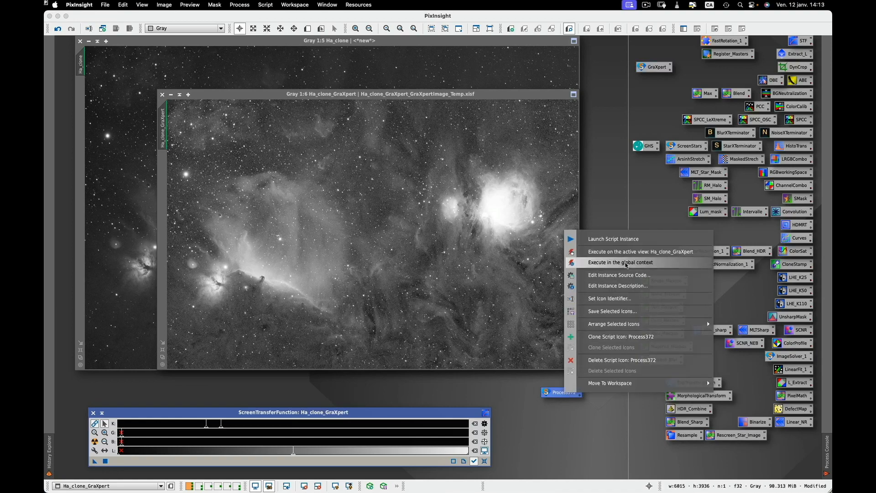
left_click(626, 265)
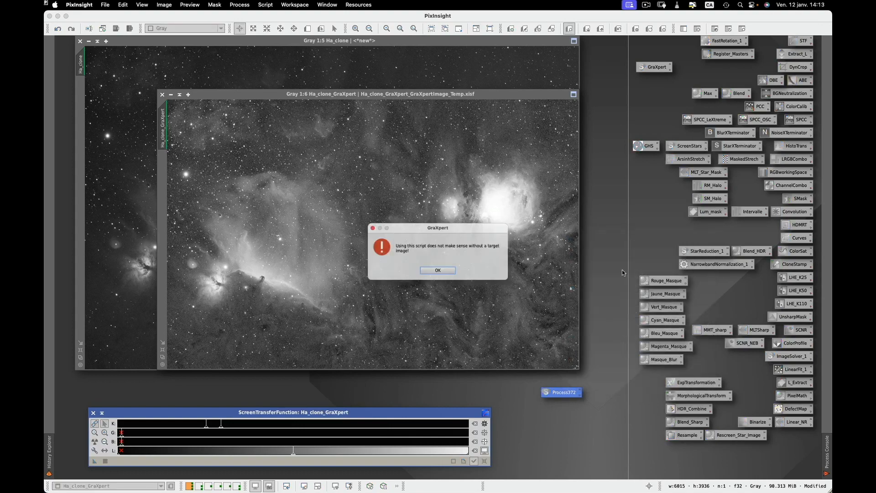
left_click(450, 275)
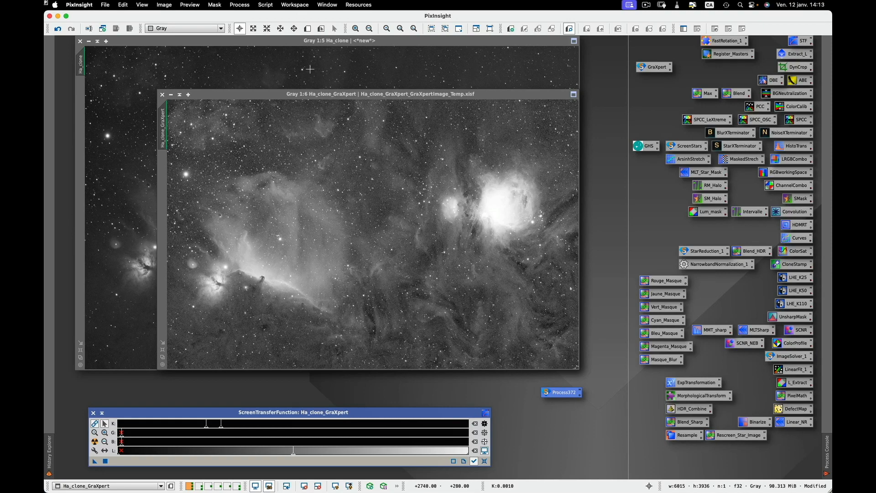
left_click(265, 5)
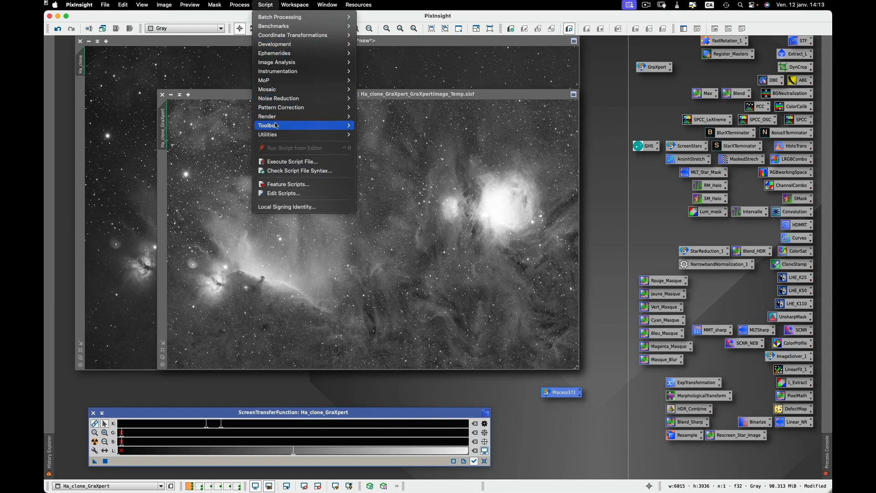
mouse_move(279, 126)
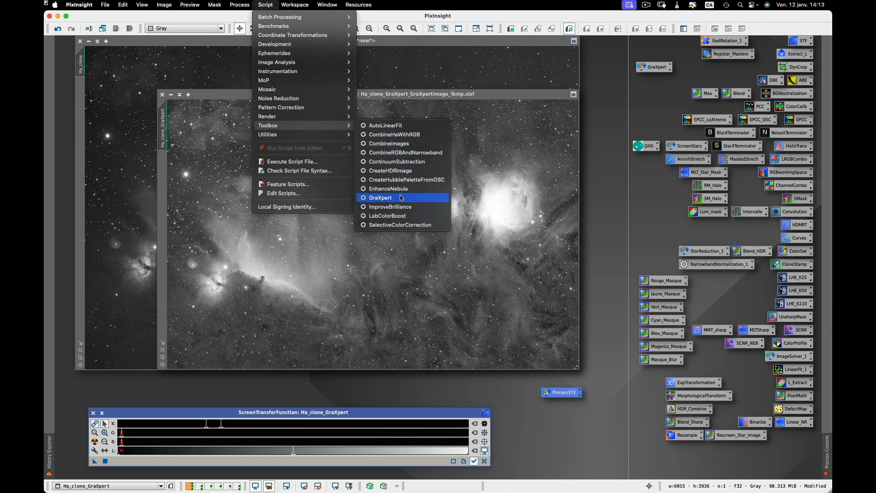
left_click(343, 389)
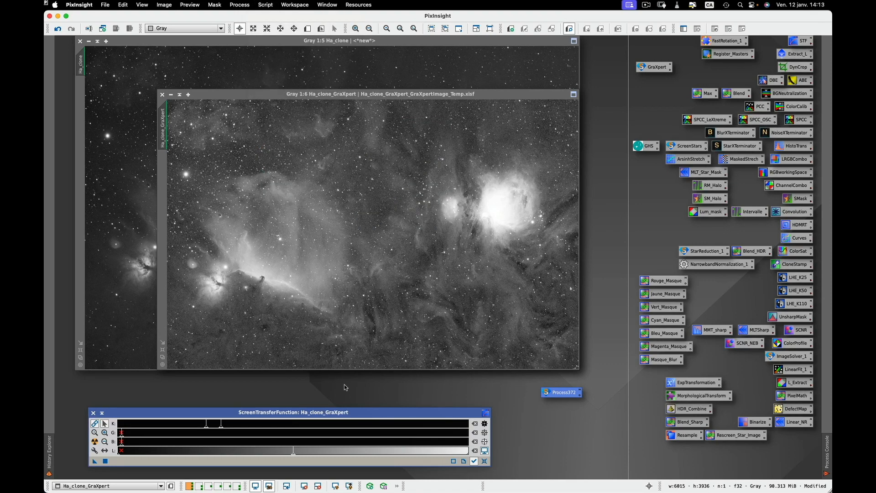